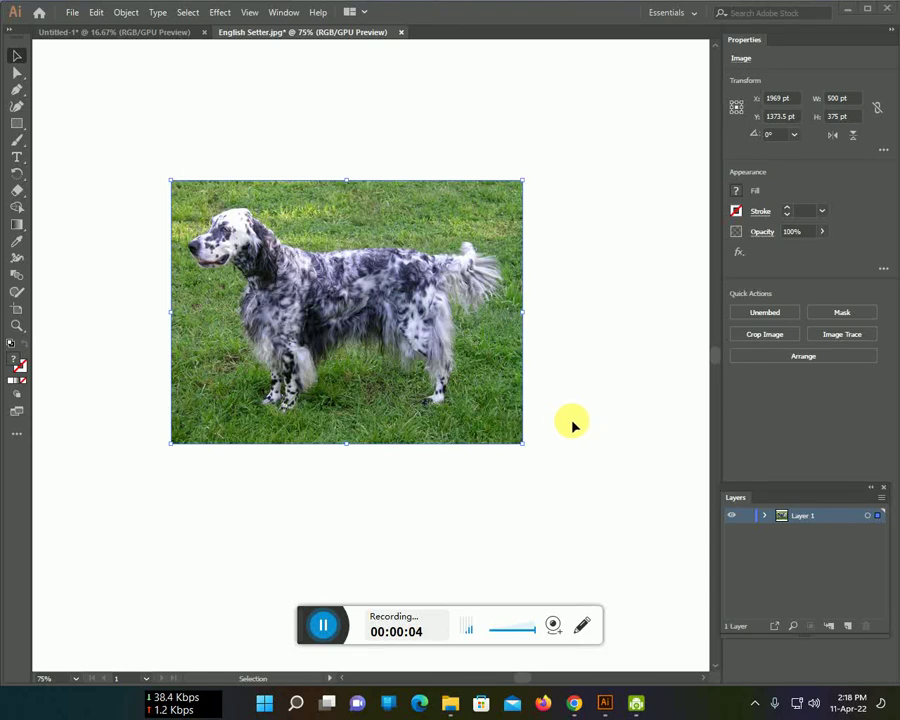
Step: Bring the English Setter photo into Untitled-1 on Layer 2, scaled up to 2588 × 1941 pt
{"action": "left_click", "coordinate": [150, 33]}
{"action": "left_click", "coordinate": [222, 33]}
{"action": "mouse_move", "coordinate": [309, 276]}
{"action": "left_mouse_down"}
{"action": "mouse_move", "coordinate": [131, 38]}
{"action": "mouse_move", "coordinate": [376, 300]}
{"action": "mouse_move", "coordinate": [183, 228]}
{"action": "left_mouse_up"}
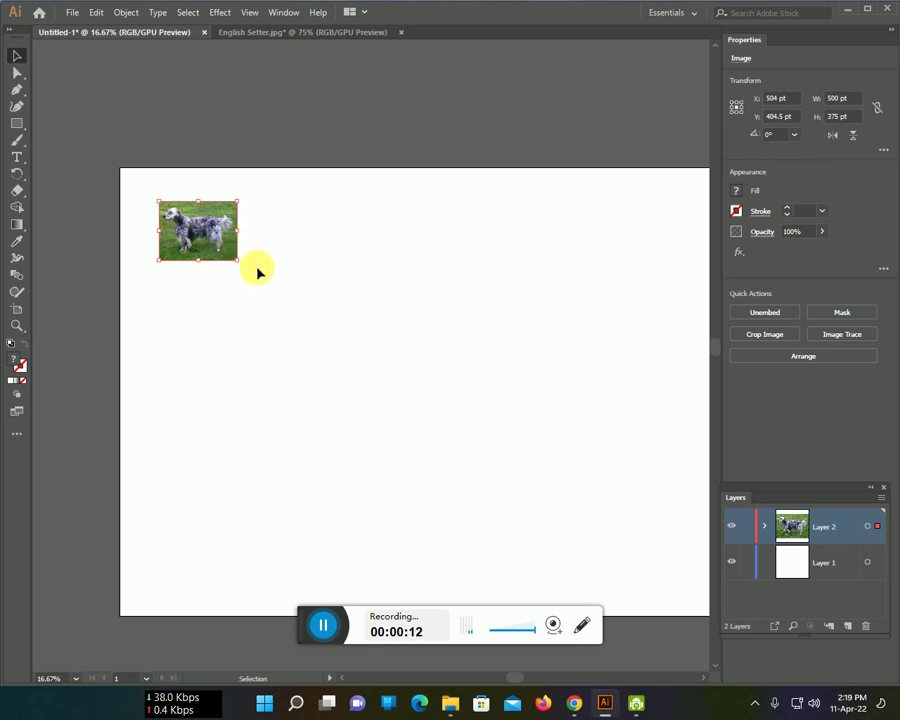
{"action": "mouse_move", "coordinate": [241, 261]}
{"action": "left_mouse_down"}
{"action": "mouse_move", "coordinate": [310, 325]}
{"action": "mouse_move", "coordinate": [268, 298]}
{"action": "mouse_move", "coordinate": [366, 376]}
{"action": "mouse_move", "coordinate": [657, 590]}
{"action": "left_mouse_up"}
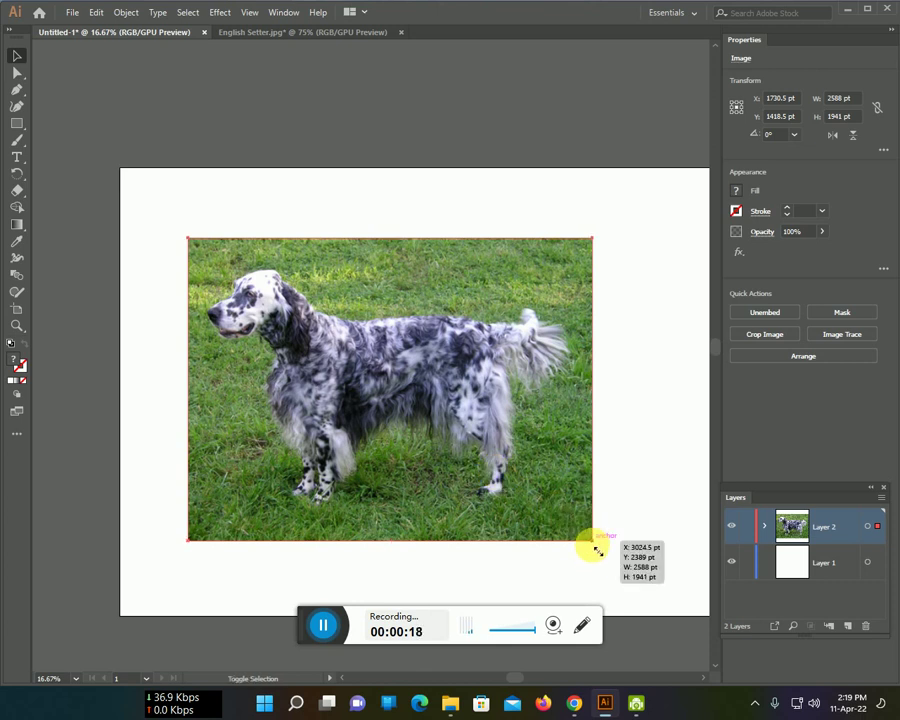
Step: Re-centre the photo, now enlarged to 3002 × 2251.5 pt, over most of the artboard
{"action": "left_click_drag", "start_coordinate": [578, 540], "coordinate": [537, 469]}
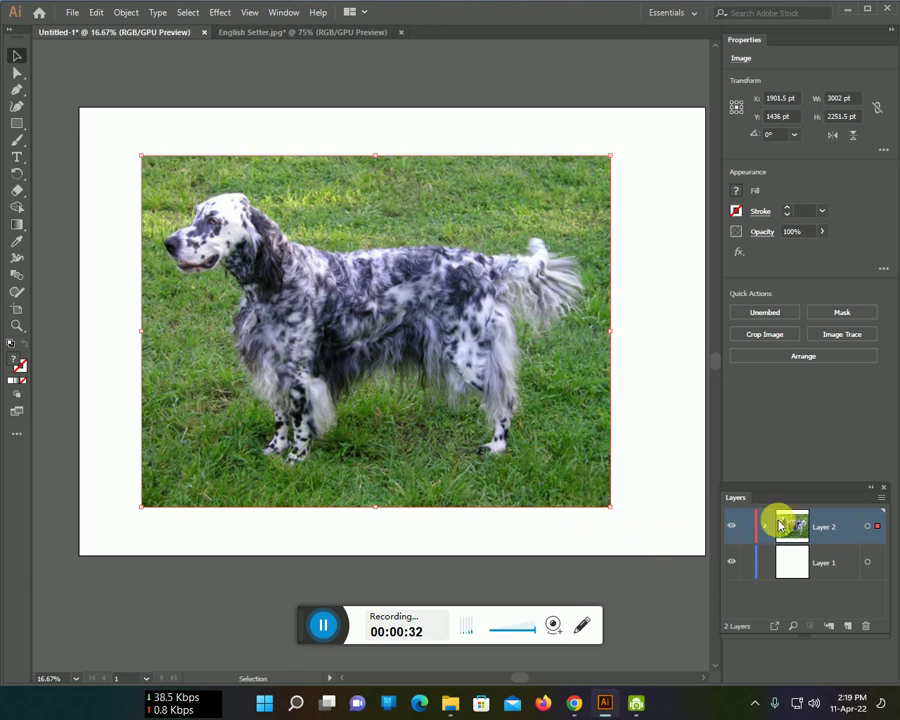
Step: Move the dog photo onto Layer 1, fade it to 53% opacity and lock that layer
{"action": "left_click_drag", "start_coordinate": [877, 526], "coordinate": [880, 563]}
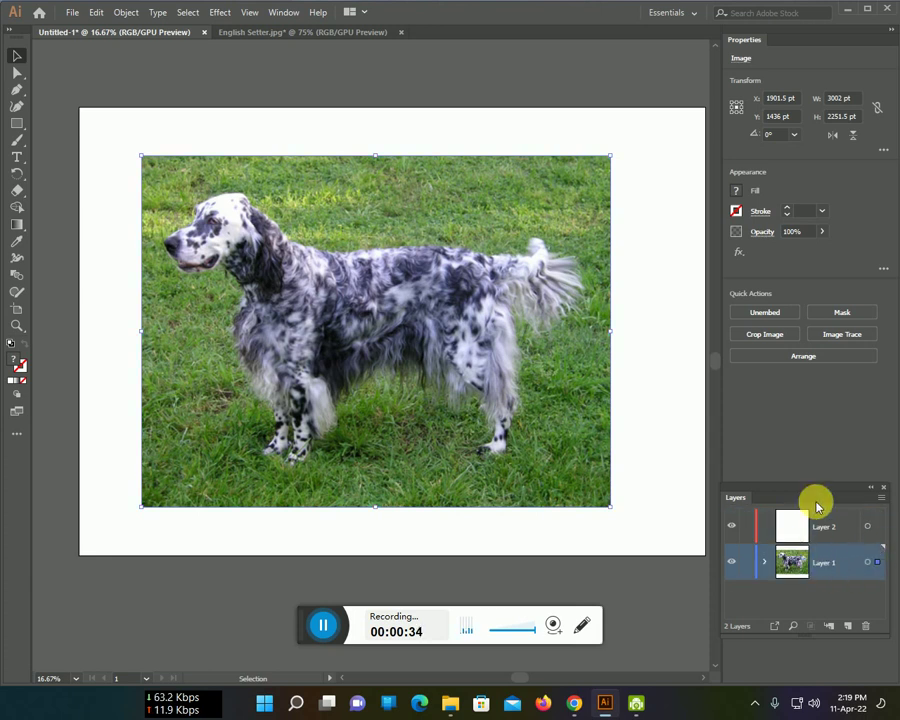
{"action": "left_click", "coordinate": [821, 231]}
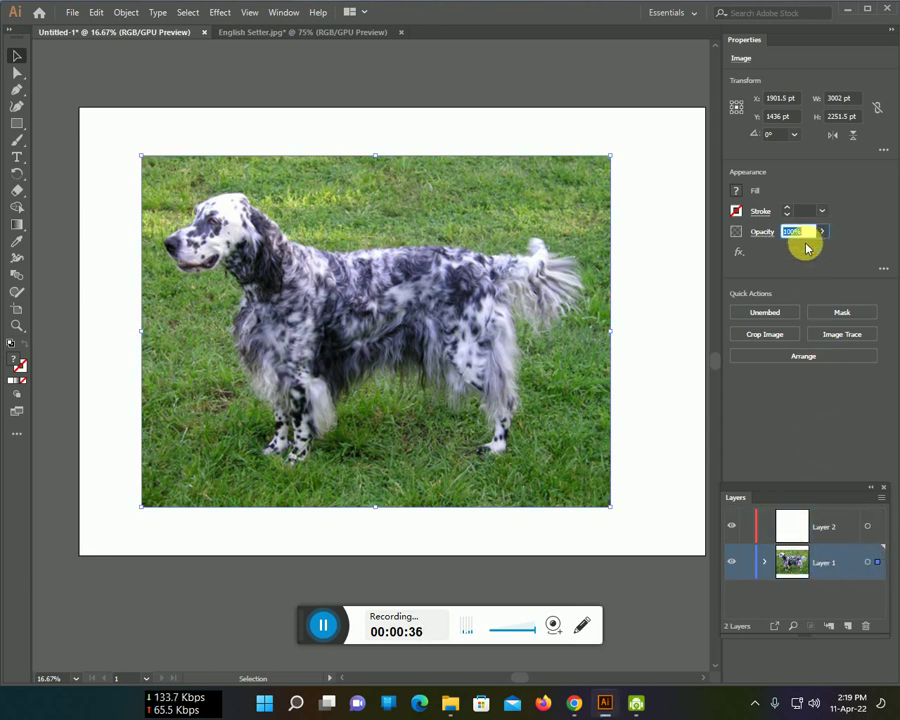
{"action": "mouse_move", "coordinate": [827, 250]}
{"action": "left_mouse_down"}
{"action": "mouse_move", "coordinate": [810, 251]}
{"action": "mouse_move", "coordinate": [800, 288]}
{"action": "left_mouse_up"}
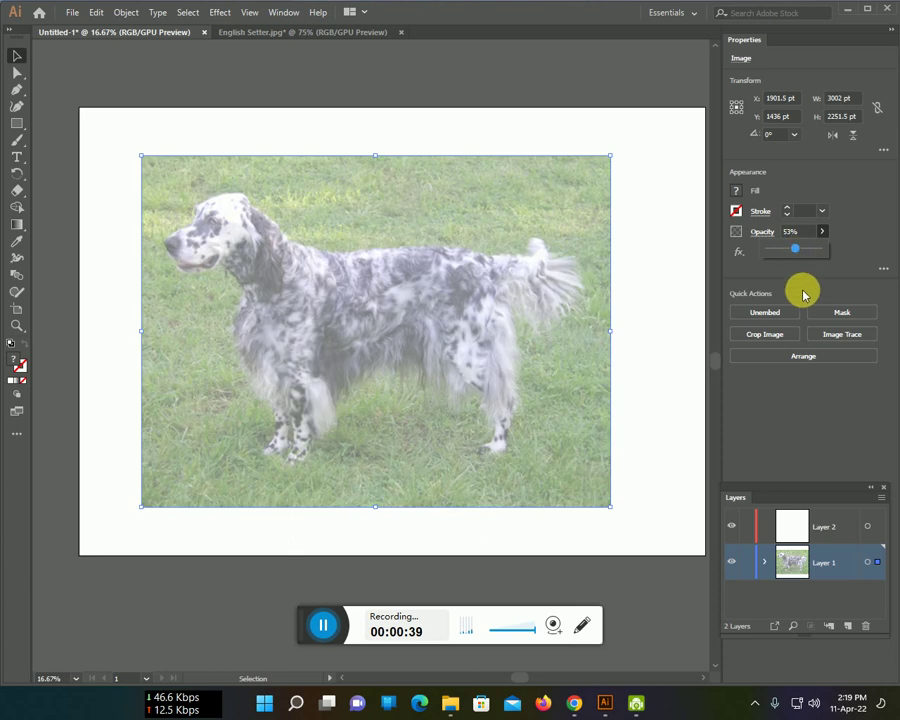
{"action": "left_click", "coordinate": [746, 562]}
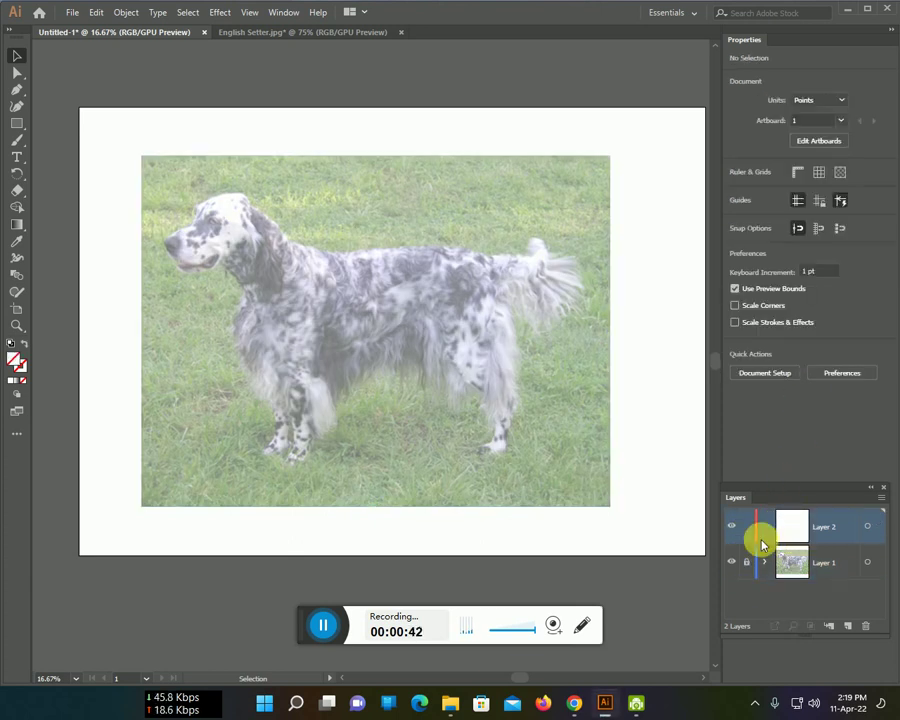
Step: Switch to the Paintbrush (B) with new strokes kept at full opacity
{"action": "key", "text": "b"}
{"action": "left_click_drag", "start_coordinate": [822, 231], "coordinate": [832, 252]}
{"action": "left_click", "coordinate": [736, 210]}
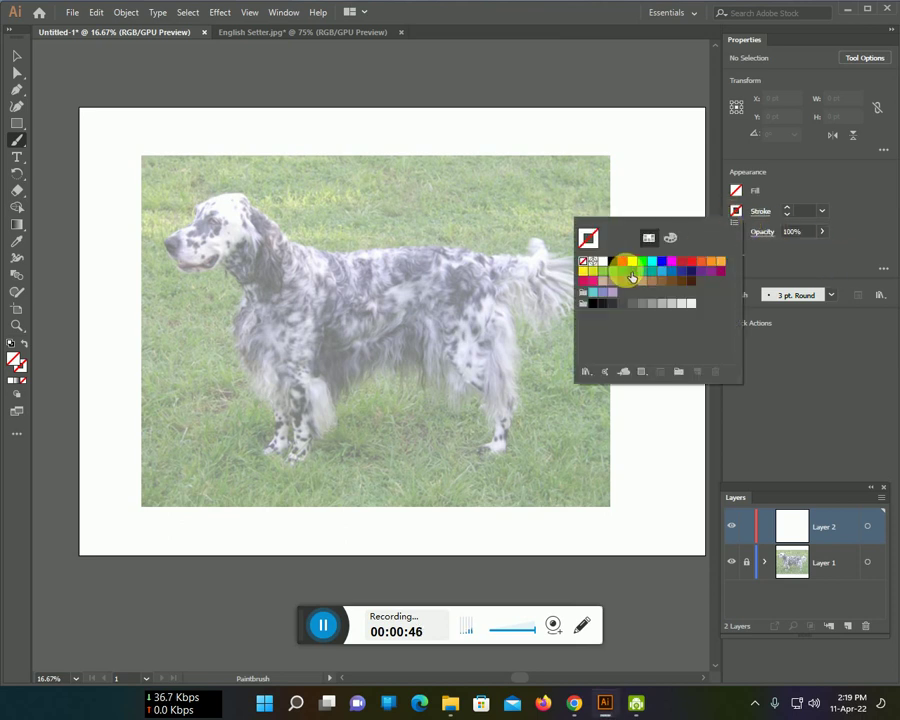
Step: Set the brush stroke colour to black and zoom in on the dog's head
{"action": "left_click", "coordinate": [617, 271]}
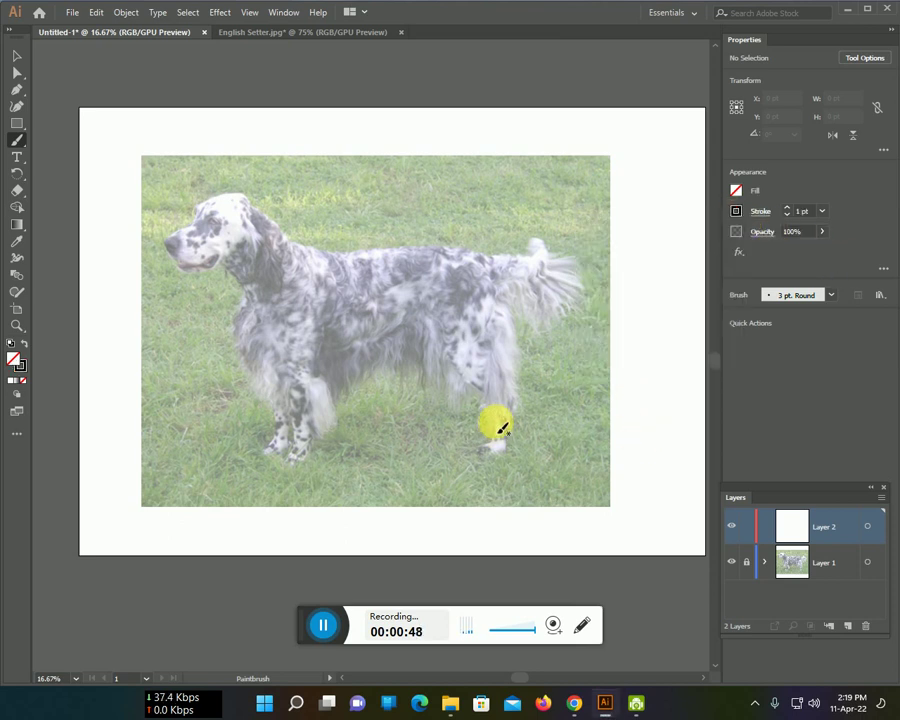
{"action": "scroll", "coordinate": [437, 394], "scroll_direction": "up", "scroll_amount": 2}
{"action": "left_click_drag", "start_coordinate": [372, 392], "coordinate": [565, 504]}
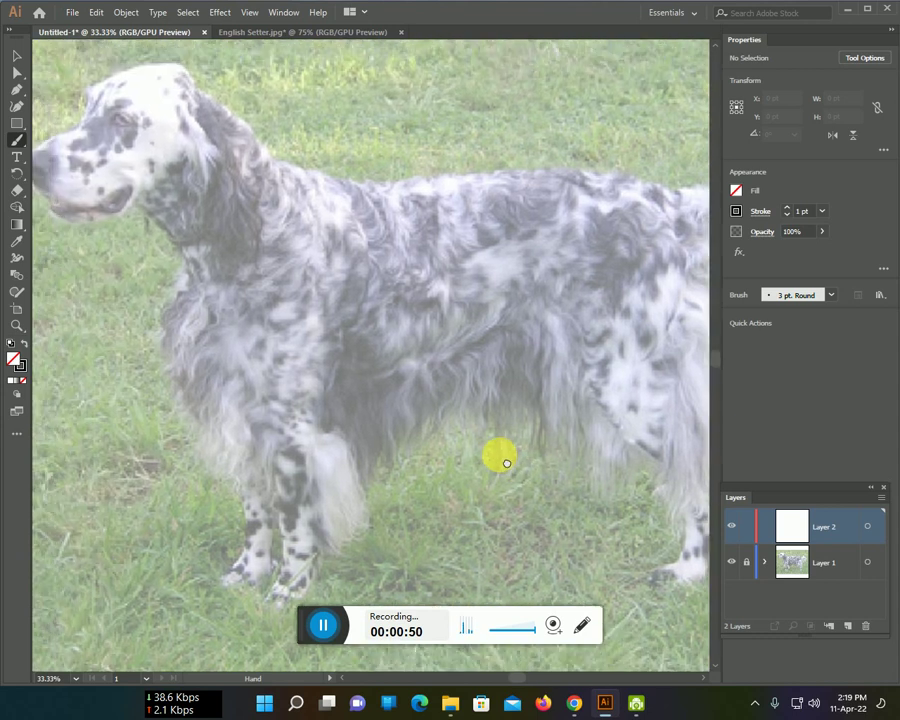
{"action": "left_click_drag", "start_coordinate": [261, 346], "coordinate": [338, 396]}
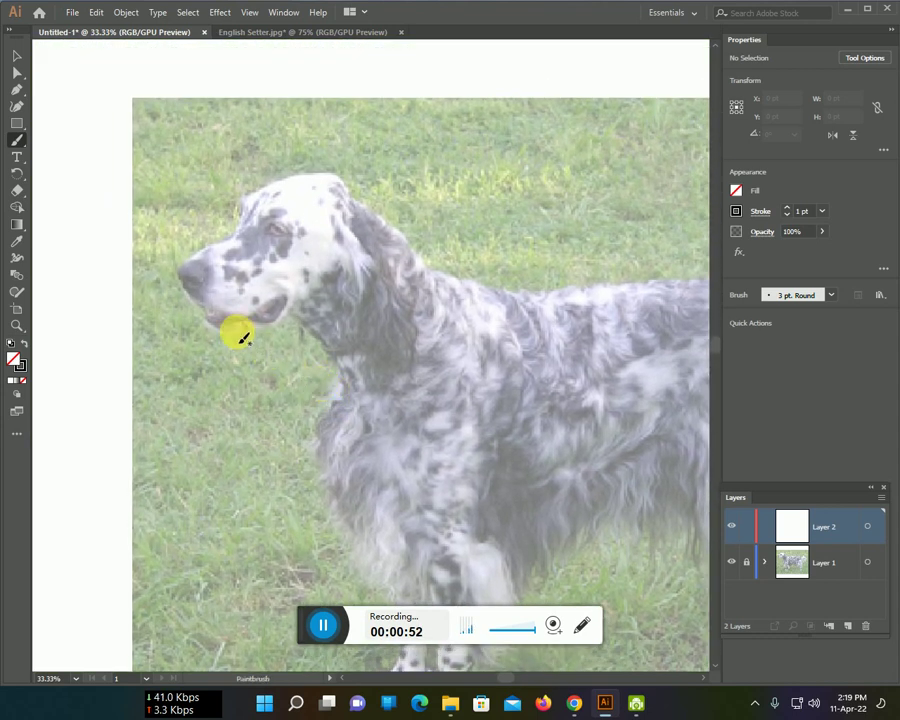
{"action": "scroll", "coordinate": [257, 340], "scroll_direction": "up", "scroll_amount": 1}
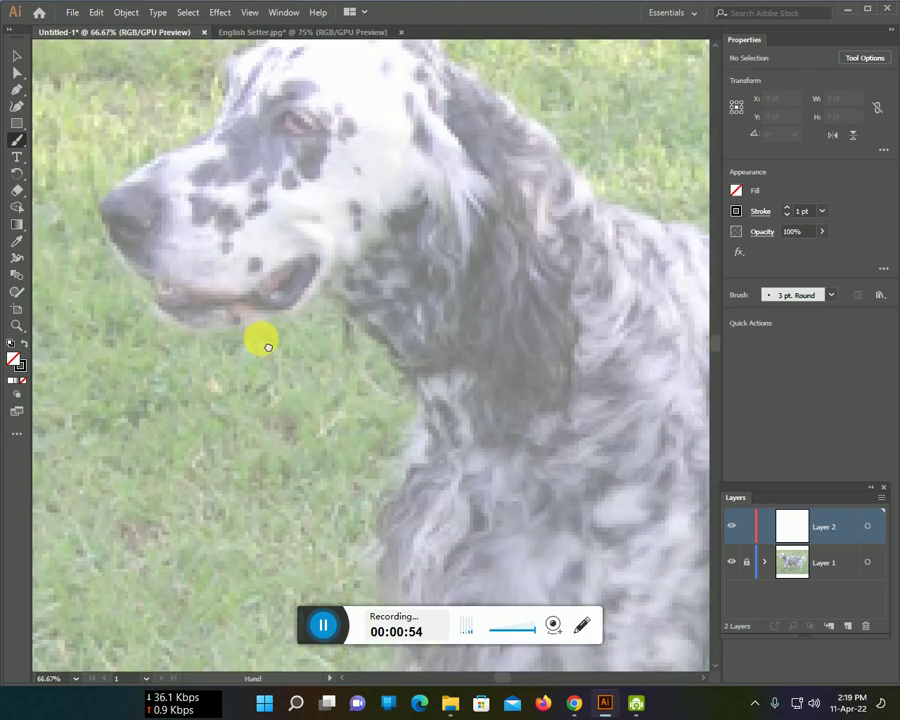
{"action": "left_click_drag", "start_coordinate": [261, 343], "coordinate": [354, 405]}
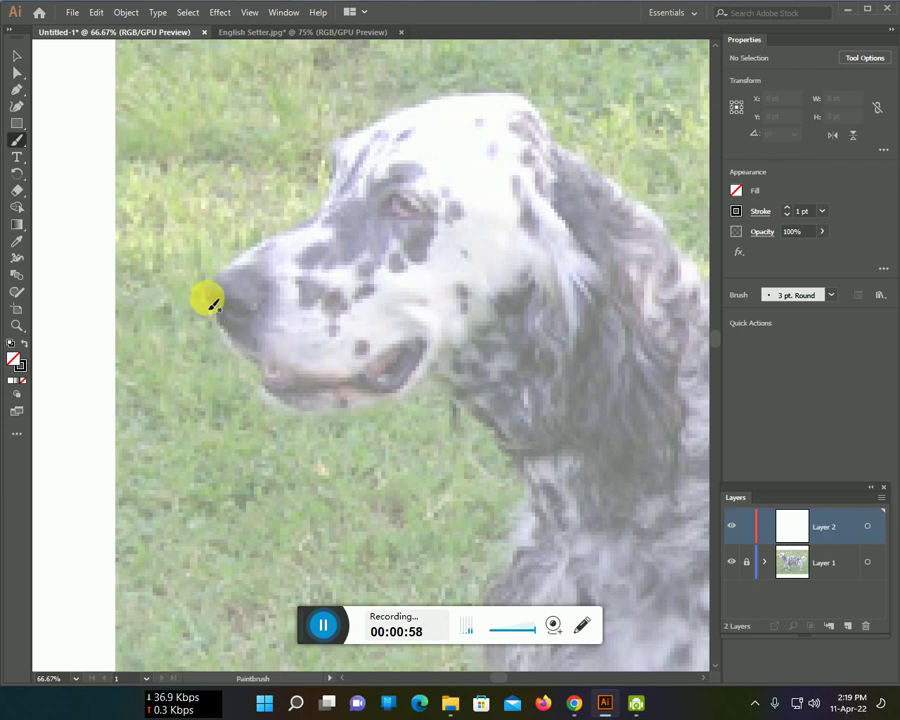
Step: Trace the dog's muzzle, mouth, top of the head and outline down toward the neck
{"action": "mouse_move", "coordinate": [228, 343]}
{"action": "left_mouse_down"}
{"action": "mouse_move", "coordinate": [251, 364]}
{"action": "mouse_move", "coordinate": [320, 382]}
{"action": "left_mouse_up"}
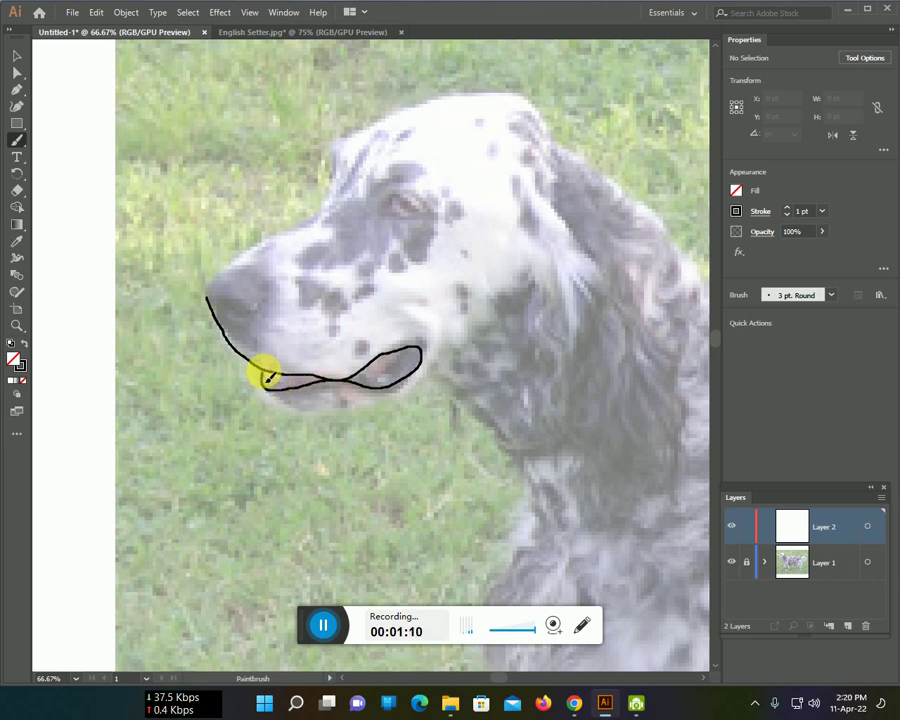
{"action": "left_click_drag", "start_coordinate": [268, 378], "coordinate": [267, 373]}
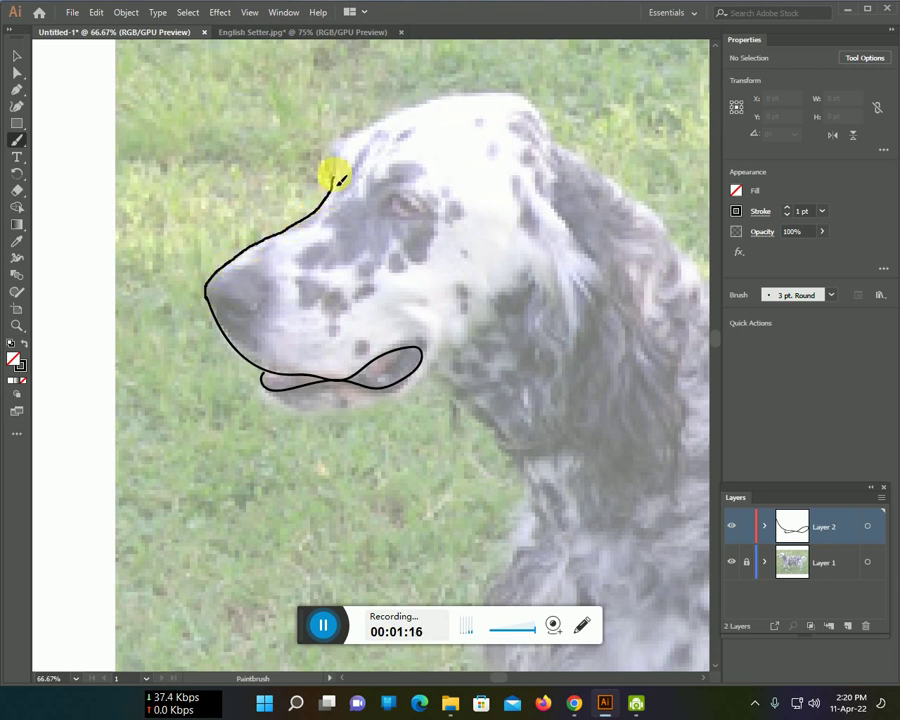
{"action": "mouse_move", "coordinate": [358, 138]}
{"action": "left_mouse_down"}
{"action": "mouse_move", "coordinate": [436, 98]}
{"action": "mouse_move", "coordinate": [520, 95]}
{"action": "left_mouse_up"}
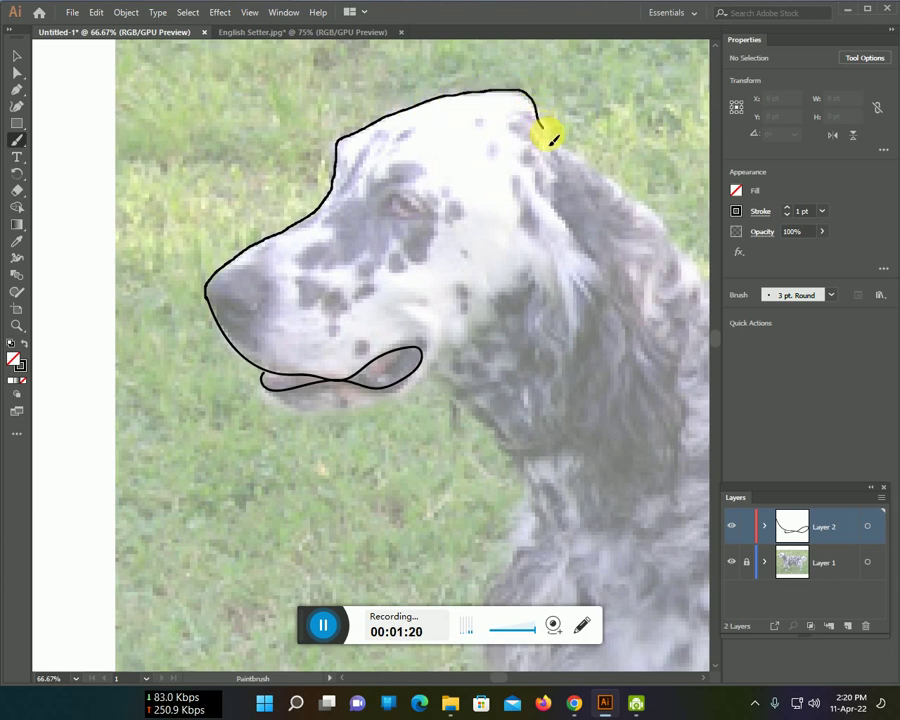
{"action": "left_click_drag", "start_coordinate": [566, 156], "coordinate": [596, 172]}
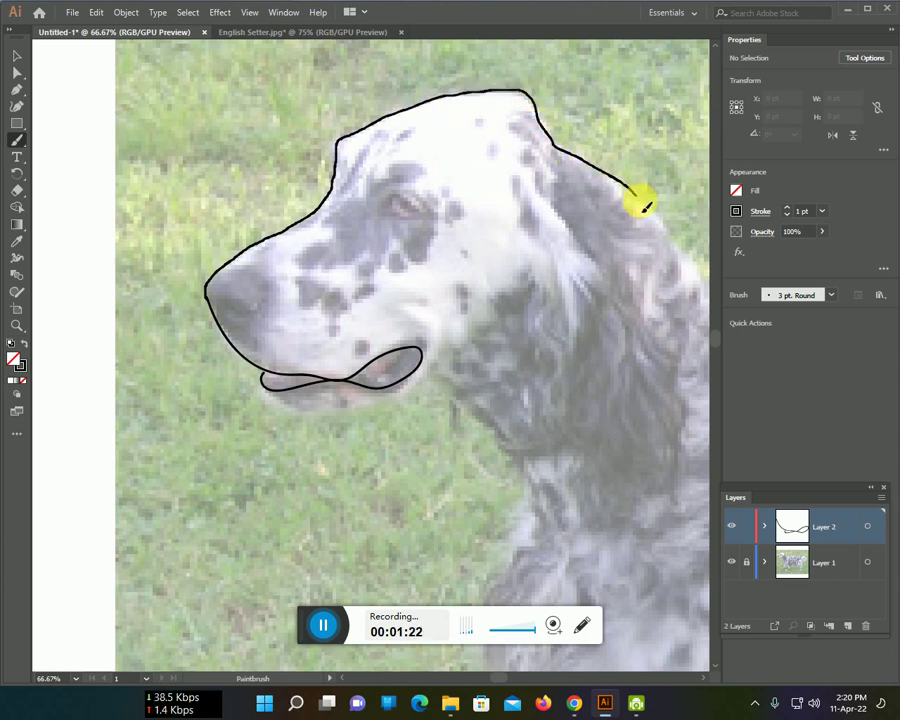
{"action": "left_click_drag", "start_coordinate": [559, 344], "coordinate": [464, 224]}
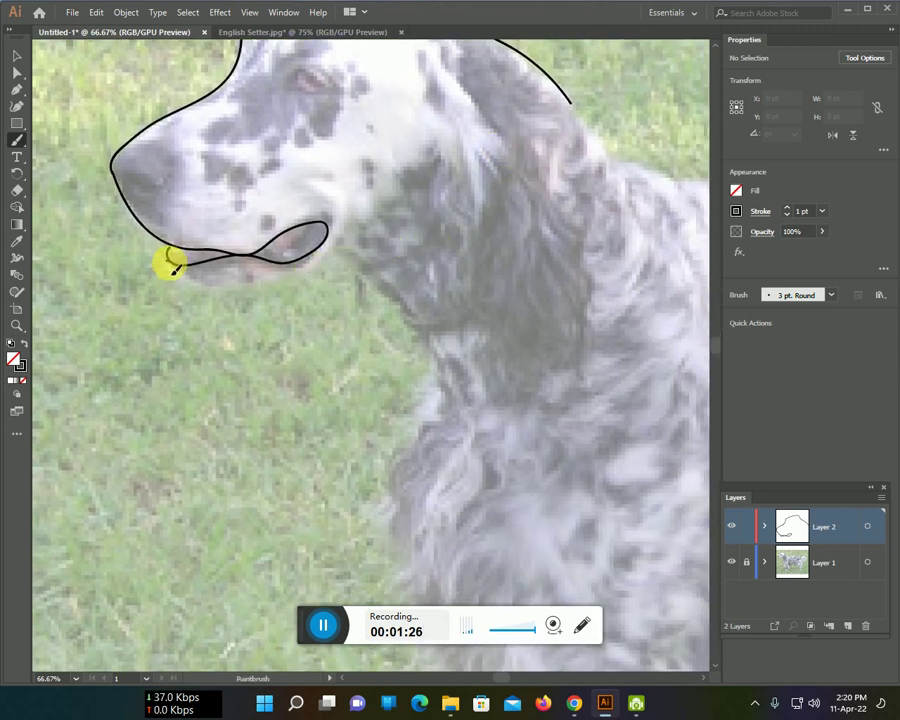
Step: Trace the dog's lower jaw, eye and nose in black brush lines
{"action": "mouse_move", "coordinate": [188, 283]}
{"action": "left_mouse_down"}
{"action": "mouse_move", "coordinate": [372, 283]}
{"action": "mouse_move", "coordinate": [455, 385]}
{"action": "left_mouse_up"}
{"action": "scroll", "coordinate": [440, 380], "scroll_direction": "up", "scroll_amount": 3}
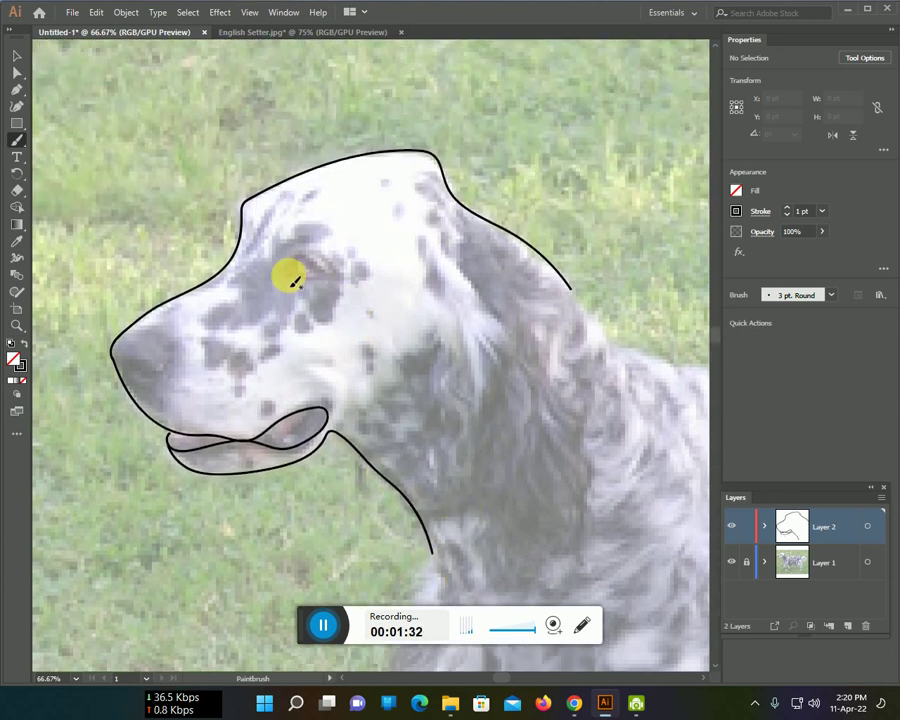
{"action": "mouse_move", "coordinate": [284, 276]}
{"action": "left_mouse_down"}
{"action": "mouse_move", "coordinate": [313, 291]}
{"action": "mouse_move", "coordinate": [289, 271]}
{"action": "left_mouse_up"}
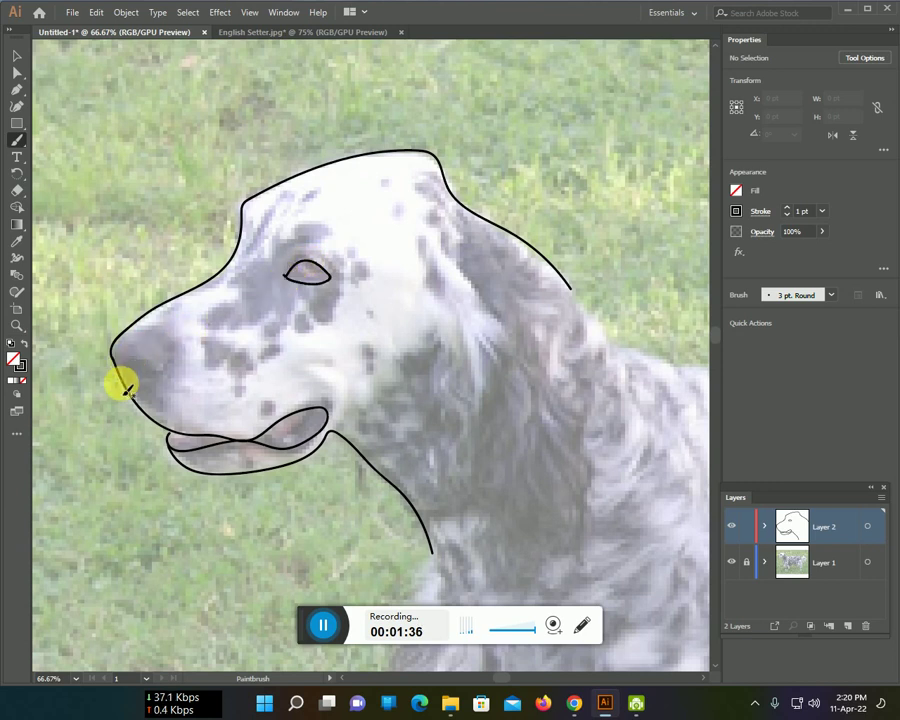
{"action": "mouse_move", "coordinate": [144, 384]}
{"action": "left_mouse_down"}
{"action": "mouse_move", "coordinate": [158, 380]}
{"action": "mouse_move", "coordinate": [130, 366]}
{"action": "mouse_move", "coordinate": [195, 319]}
{"action": "left_mouse_up"}
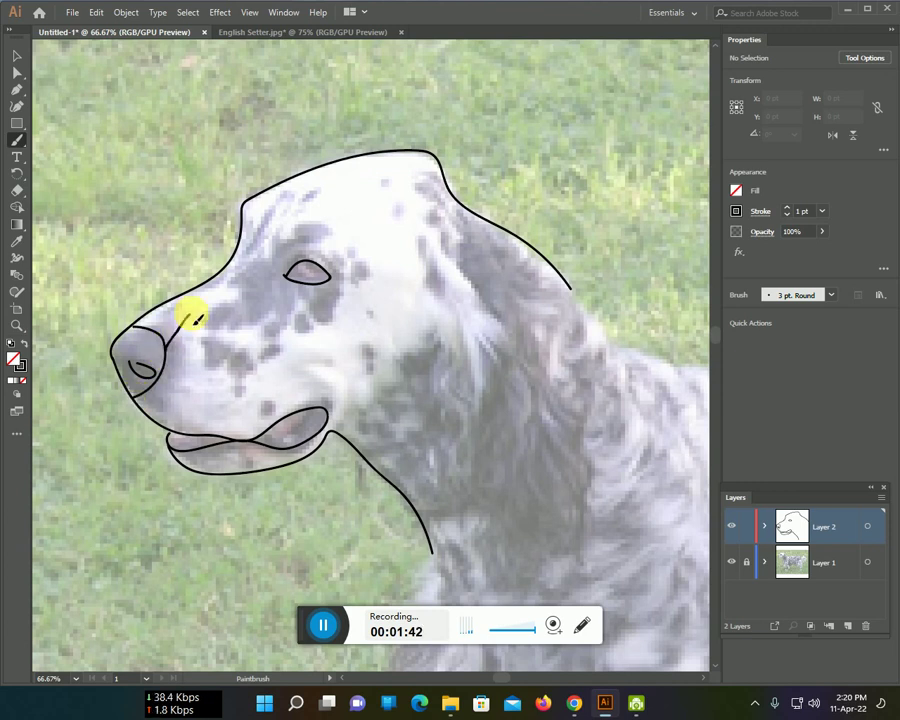
{"action": "scroll", "coordinate": [290, 317], "scroll_direction": "down", "scroll_amount": 2}
Step: Zoom out and trace the front leg upward from the foot
{"action": "scroll", "coordinate": [305, 320], "scroll_direction": "down", "scroll_amount": 3}
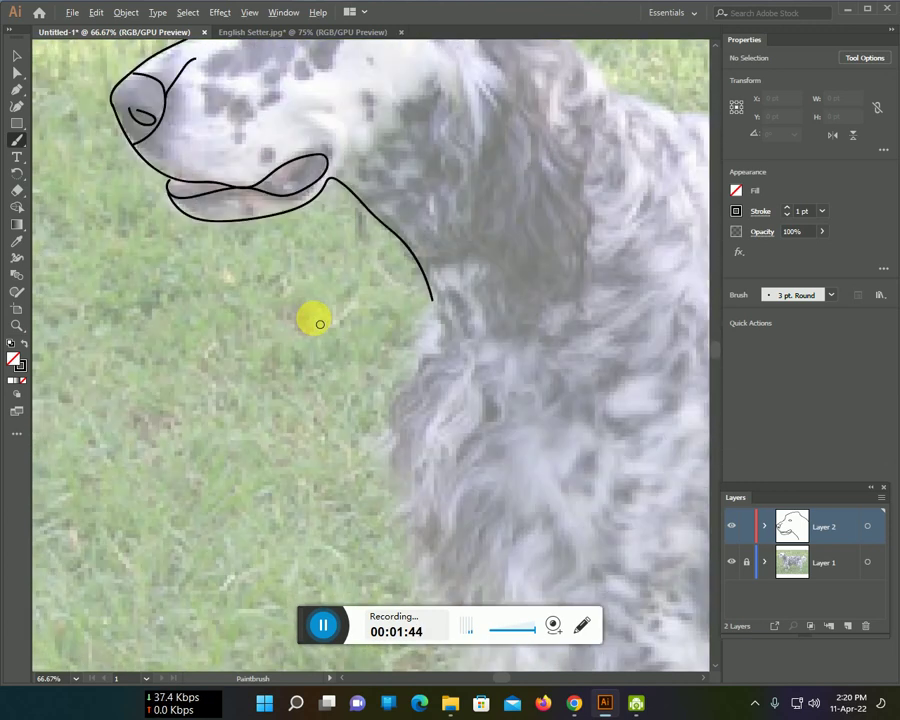
{"action": "scroll", "coordinate": [319, 323], "scroll_direction": "down", "scroll_amount": 1}
{"action": "scroll", "coordinate": [325, 320], "scroll_direction": "down", "scroll_amount": 3}
{"action": "scroll", "coordinate": [390, 380], "scroll_direction": "down", "scroll_amount": 2}
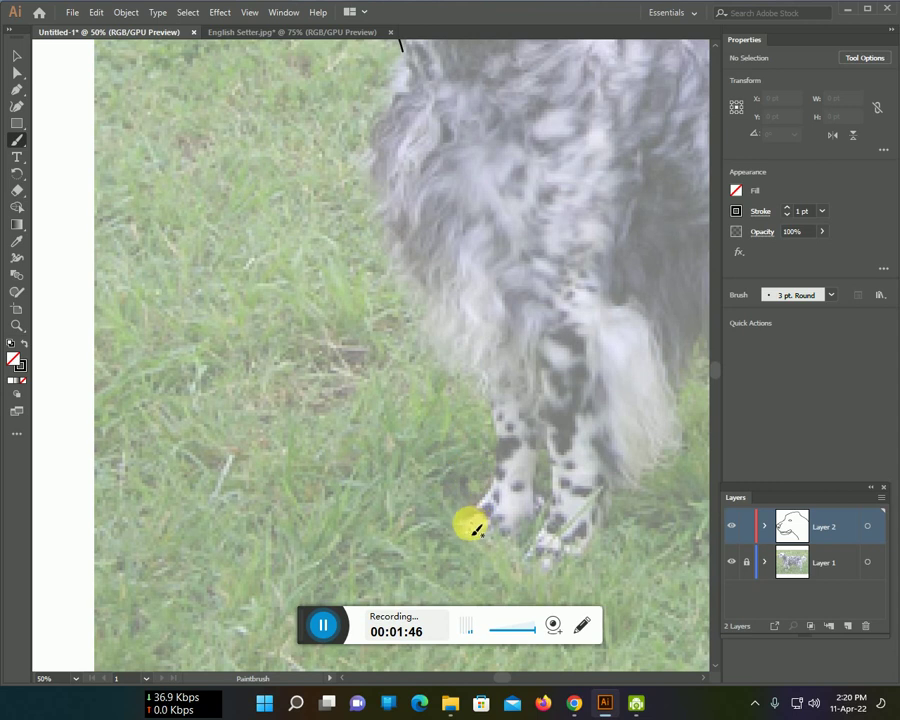
{"action": "mouse_move", "coordinate": [460, 524]}
{"action": "left_mouse_down"}
{"action": "mouse_move", "coordinate": [488, 498]}
{"action": "mouse_move", "coordinate": [498, 460]}
{"action": "mouse_move", "coordinate": [490, 402]}
{"action": "mouse_move", "coordinate": [428, 350]}
{"action": "mouse_move", "coordinate": [404, 305]}
{"action": "mouse_move", "coordinate": [371, 178]}
{"action": "mouse_move", "coordinate": [370, 127]}
{"action": "mouse_move", "coordinate": [396, 93]}
{"action": "mouse_move", "coordinate": [404, 56]}
{"action": "left_mouse_up"}
{"action": "scroll", "coordinate": [462, 320], "scroll_direction": "up", "scroll_amount": 1}
{"action": "scroll", "coordinate": [476, 376], "scroll_direction": "down", "scroll_amount": 1}
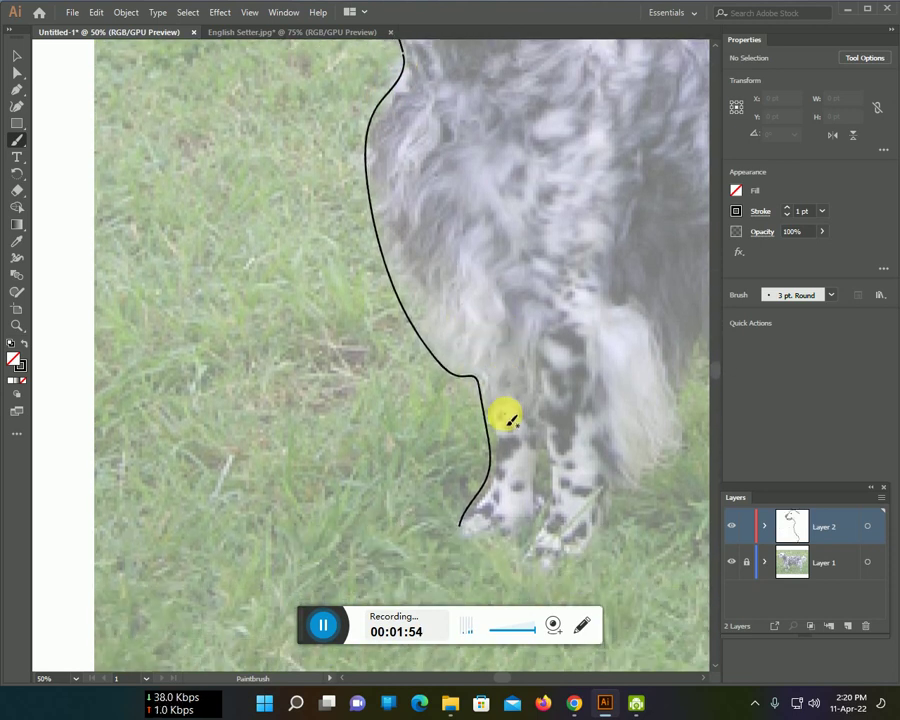
{"action": "scroll", "coordinate": [512, 410], "scroll_direction": "down", "scroll_amount": 1}
Step: Draw the remaining front-leg lines, including the inner leg and its rightward extension
{"action": "mouse_move", "coordinate": [538, 290]}
{"action": "left_mouse_down"}
{"action": "mouse_move", "coordinate": [541, 371]}
{"action": "mouse_move", "coordinate": [530, 434]}
{"action": "mouse_move", "coordinate": [488, 460]}
{"action": "mouse_move", "coordinate": [459, 452]}
{"action": "mouse_move", "coordinate": [462, 438]}
{"action": "left_mouse_up"}
{"action": "mouse_move", "coordinate": [544, 255]}
{"action": "left_mouse_down"}
{"action": "mouse_move", "coordinate": [543, 422]}
{"action": "mouse_move", "coordinate": [512, 498]}
{"action": "mouse_move", "coordinate": [550, 497]}
{"action": "mouse_move", "coordinate": [599, 458]}
{"action": "mouse_move", "coordinate": [611, 410]}
{"action": "mouse_move", "coordinate": [683, 370]}
{"action": "mouse_move", "coordinate": [693, 289]}
{"action": "mouse_move", "coordinate": [539, 474]}
{"action": "left_mouse_up"}
{"action": "mouse_move", "coordinate": [500, 277]}
{"action": "left_mouse_down"}
{"action": "mouse_move", "coordinate": [474, 438]}
{"action": "mouse_move", "coordinate": [472, 518]}
{"action": "mouse_move", "coordinate": [487, 568]}
{"action": "left_mouse_up"}
{"action": "scroll", "coordinate": [487, 568], "scroll_direction": "up", "scroll_amount": 2}
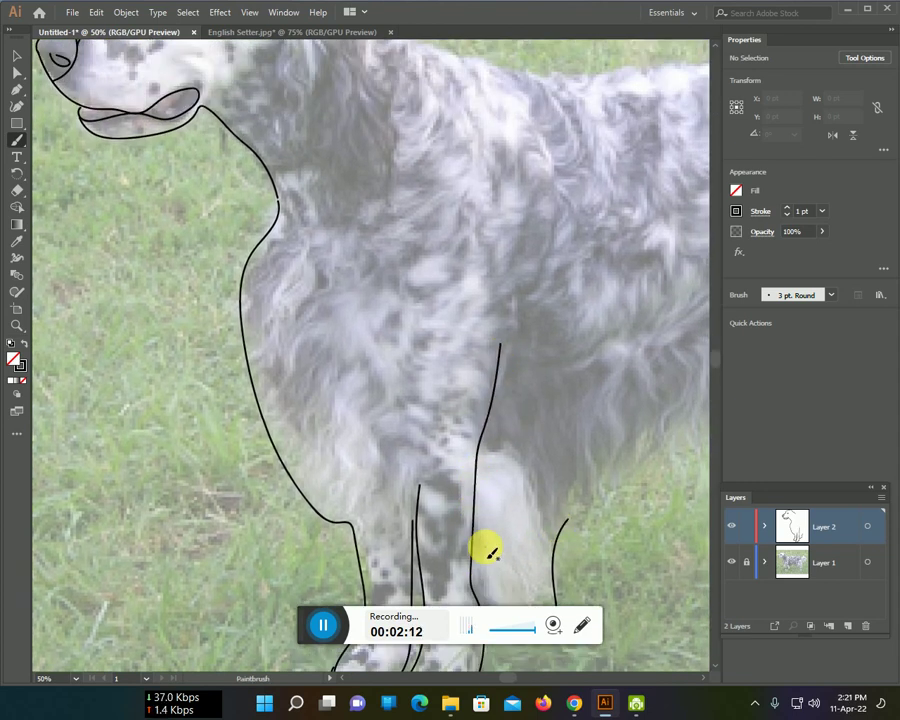
{"action": "mouse_move", "coordinate": [496, 386]}
{"action": "left_mouse_down"}
{"action": "mouse_move", "coordinate": [639, 331]}
{"action": "mouse_move", "coordinate": [649, 315]}
{"action": "left_mouse_up"}
Step: Add vertical chest fur lines and trace the wavy underside of the belly fur
{"action": "scroll", "coordinate": [542, 375], "scroll_direction": "right", "scroll_amount": 1}
{"action": "scroll", "coordinate": [400, 350], "scroll_direction": "right", "scroll_amount": 2}
{"action": "mouse_move", "coordinate": [270, 272]}
{"action": "left_mouse_down"}
{"action": "mouse_move", "coordinate": [267, 410]}
{"action": "mouse_move", "coordinate": [226, 404]}
{"action": "mouse_move", "coordinate": [196, 456]}
{"action": "left_mouse_up"}
{"action": "left_click_drag", "start_coordinate": [209, 270], "coordinate": [205, 375]}
{"action": "left_click_drag", "start_coordinate": [156, 236], "coordinate": [162, 345]}
{"action": "mouse_move", "coordinate": [334, 384]}
{"action": "left_mouse_down"}
{"action": "mouse_move", "coordinate": [160, 318]}
{"action": "mouse_move", "coordinate": [20, 318]}
{"action": "left_mouse_up"}
{"action": "mouse_move", "coordinate": [36, 528]}
{"action": "left_mouse_down"}
{"action": "mouse_move", "coordinate": [94, 388]}
{"action": "mouse_move", "coordinate": [94, 414]}
{"action": "mouse_move", "coordinate": [201, 348]}
{"action": "mouse_move", "coordinate": [249, 384]}
{"action": "mouse_move", "coordinate": [297, 376]}
{"action": "mouse_move", "coordinate": [448, 434]}
{"action": "mouse_move", "coordinate": [482, 398]}
{"action": "mouse_move", "coordinate": [482, 384]}
{"action": "left_mouse_up"}
Step: Extend the body line to the hind leg, tracing the back of the leg and hind foot
{"action": "scroll", "coordinate": [436, 397], "scroll_direction": "up", "scroll_amount": 1}
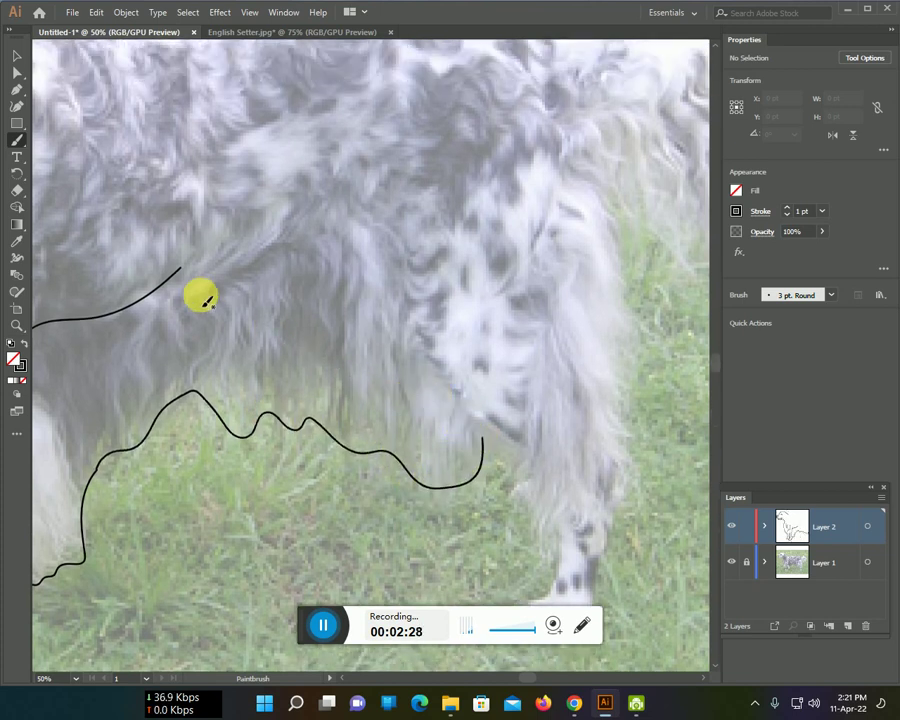
{"action": "mouse_move", "coordinate": [177, 271]}
{"action": "left_mouse_down"}
{"action": "mouse_move", "coordinate": [298, 220]}
{"action": "mouse_move", "coordinate": [366, 236]}
{"action": "mouse_move", "coordinate": [408, 291]}
{"action": "mouse_move", "coordinate": [430, 362]}
{"action": "mouse_move", "coordinate": [468, 421]}
{"action": "mouse_move", "coordinate": [497, 438]}
{"action": "mouse_move", "coordinate": [540, 492]}
{"action": "mouse_move", "coordinate": [552, 566]}
{"action": "left_mouse_up"}
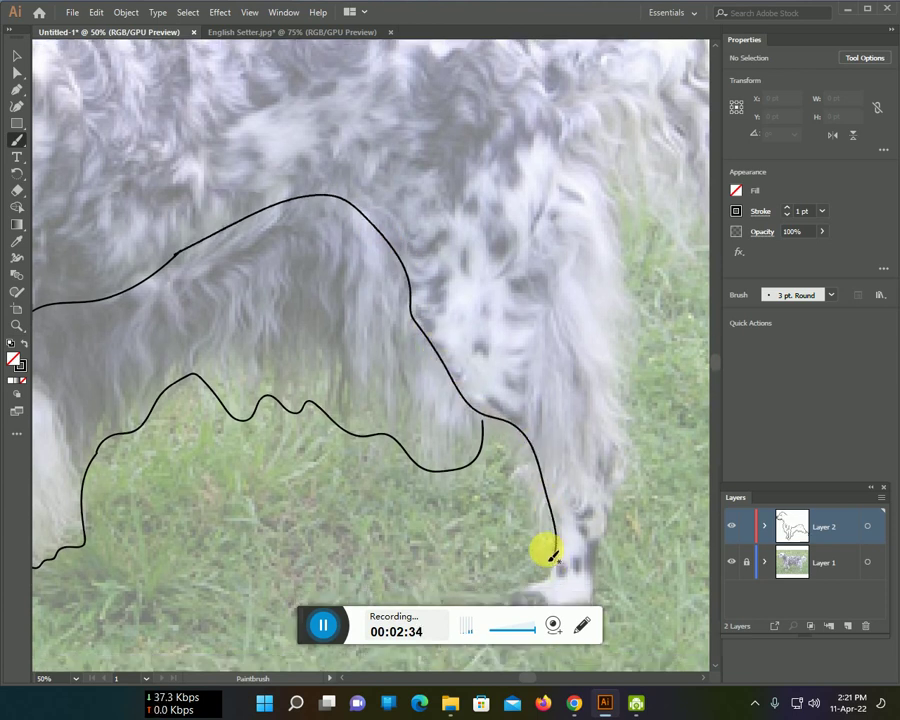
{"action": "scroll", "coordinate": [540, 544], "scroll_direction": "down", "scroll_amount": 3}
{"action": "mouse_move", "coordinate": [534, 318]}
{"action": "left_mouse_down"}
{"action": "mouse_move", "coordinate": [535, 446]}
{"action": "mouse_move", "coordinate": [549, 426]}
{"action": "mouse_move", "coordinate": [596, 432]}
{"action": "mouse_move", "coordinate": [605, 335]}
{"action": "mouse_move", "coordinate": [655, 203]}
{"action": "mouse_move", "coordinate": [577, 90]}
{"action": "mouse_move", "coordinate": [540, 318]}
{"action": "left_mouse_up"}
{"action": "scroll", "coordinate": [542, 326], "scroll_direction": "down", "scroll_amount": 3}
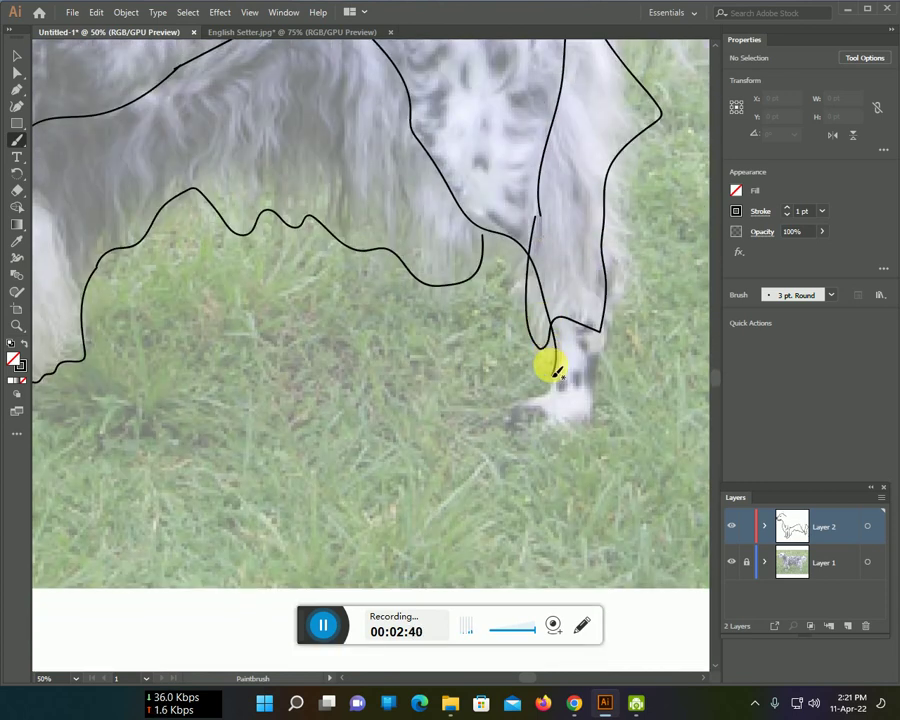
{"action": "mouse_move", "coordinate": [551, 396]}
{"action": "left_mouse_down"}
{"action": "mouse_move", "coordinate": [510, 415]}
{"action": "mouse_move", "coordinate": [522, 436]}
{"action": "mouse_move", "coordinate": [584, 424]}
{"action": "mouse_move", "coordinate": [603, 360]}
{"action": "left_mouse_up"}
Step: Start the tail feathering and extend its line down the leg
{"action": "scroll", "coordinate": [610, 330], "scroll_direction": "up", "scroll_amount": 3}
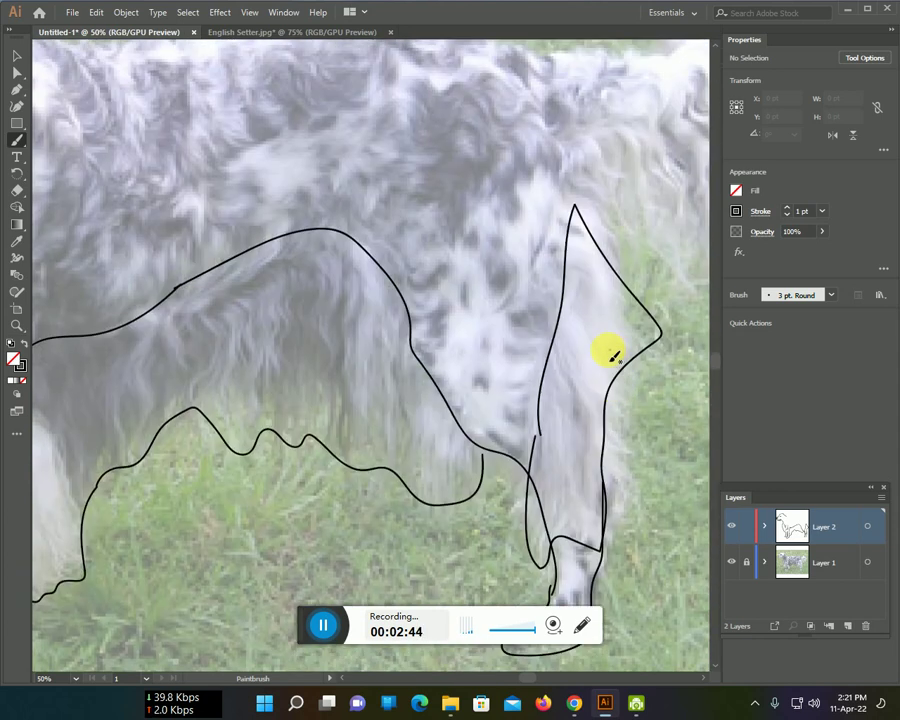
{"action": "scroll", "coordinate": [600, 310], "scroll_direction": "up", "scroll_amount": 2}
{"action": "left_click_drag", "start_coordinate": [582, 242], "coordinate": [578, 332]}
{"action": "left_click_drag", "start_coordinate": [595, 468], "coordinate": [600, 548]}
Step: Trace the tail's feathered edge and the topline along the dog's back
{"action": "scroll", "coordinate": [601, 552], "scroll_direction": "up", "scroll_amount": 3}
{"action": "scroll", "coordinate": [475, 396], "scroll_direction": "right", "scroll_amount": 1}
{"action": "scroll", "coordinate": [475, 396], "scroll_direction": "right", "scroll_amount": 4}
{"action": "scroll", "coordinate": [430, 360], "scroll_direction": "down", "scroll_amount": 1}
{"action": "mouse_move", "coordinate": [478, 327]}
{"action": "left_mouse_down"}
{"action": "mouse_move", "coordinate": [549, 338]}
{"action": "mouse_move", "coordinate": [645, 302]}
{"action": "mouse_move", "coordinate": [636, 228]}
{"action": "mouse_move", "coordinate": [542, 137]}
{"action": "mouse_move", "coordinate": [478, 173]}
{"action": "mouse_move", "coordinate": [344, 170]}
{"action": "mouse_move", "coordinate": [132, 132]}
{"action": "left_mouse_up"}
{"action": "left_click_drag", "start_coordinate": [168, 174], "coordinate": [512, 280]}
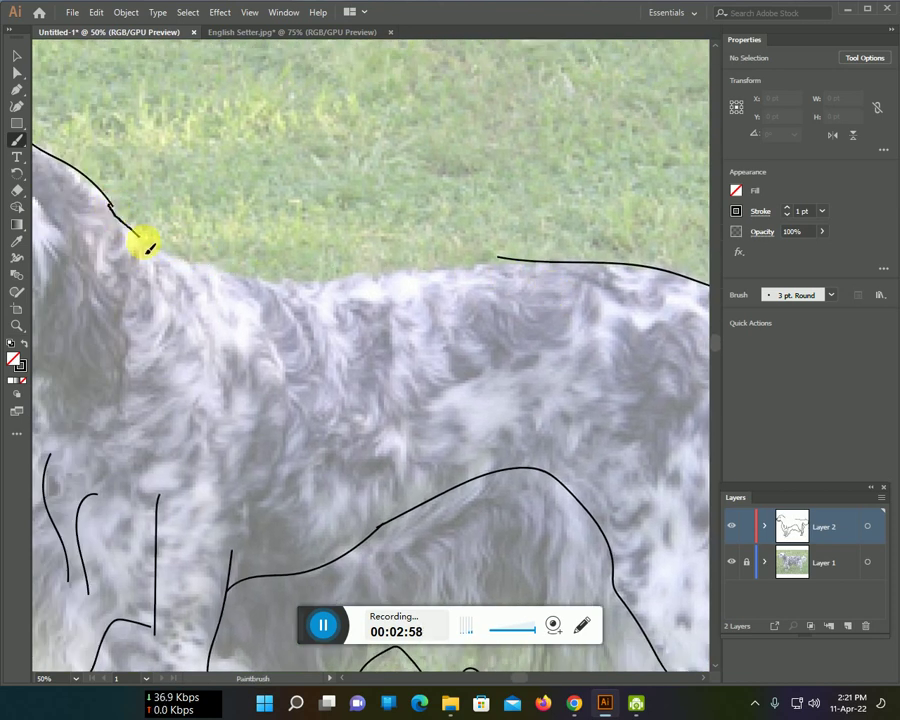
{"action": "mouse_move", "coordinate": [170, 262]}
{"action": "left_mouse_down"}
{"action": "mouse_move", "coordinate": [293, 283]}
{"action": "mouse_move", "coordinate": [523, 265]}
{"action": "left_mouse_up"}
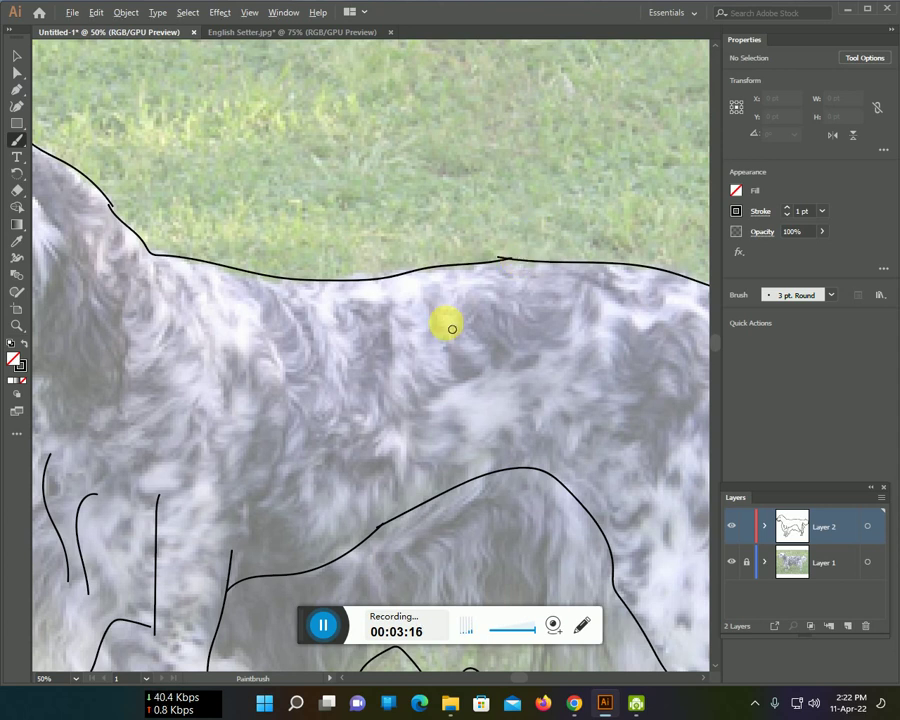
Step: Draw the neck-to-shoulder line at 25% zoom, then hide the Layer 1 photo
{"action": "scroll", "coordinate": [448, 324], "scroll_direction": "down", "scroll_amount": 2}
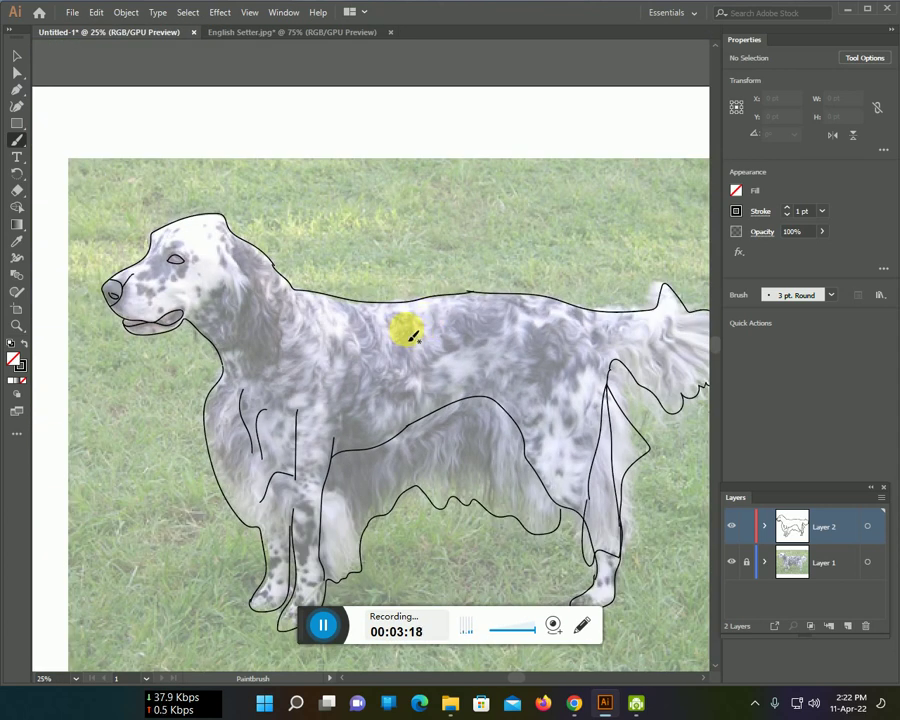
{"action": "mouse_move", "coordinate": [286, 300]}
{"action": "left_mouse_down"}
{"action": "mouse_move", "coordinate": [248, 430]}
{"action": "mouse_move", "coordinate": [255, 530]}
{"action": "left_mouse_up"}
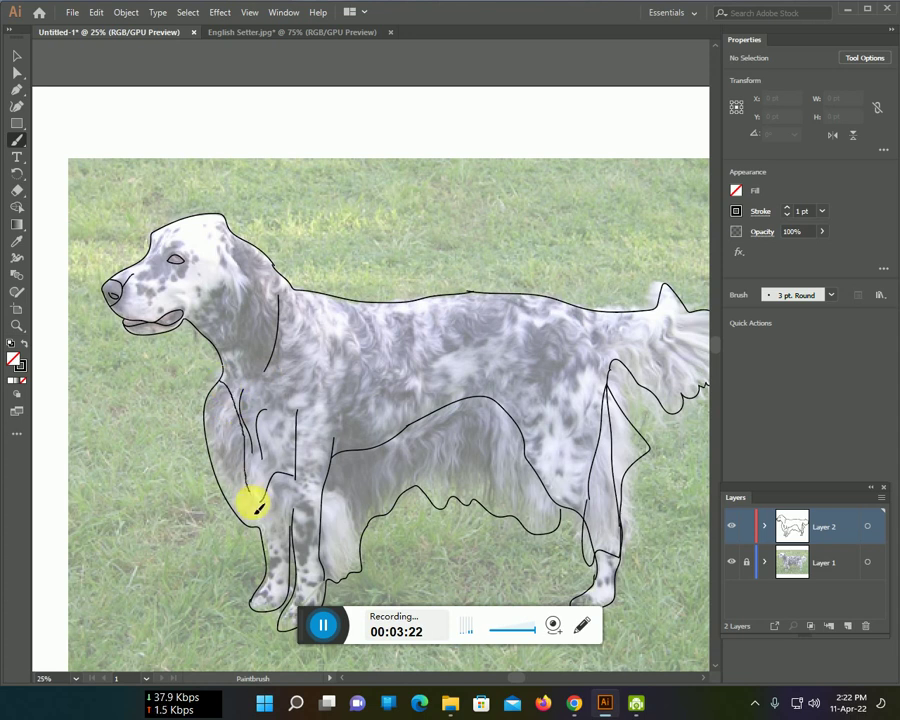
{"action": "left_click", "coordinate": [731, 562]}
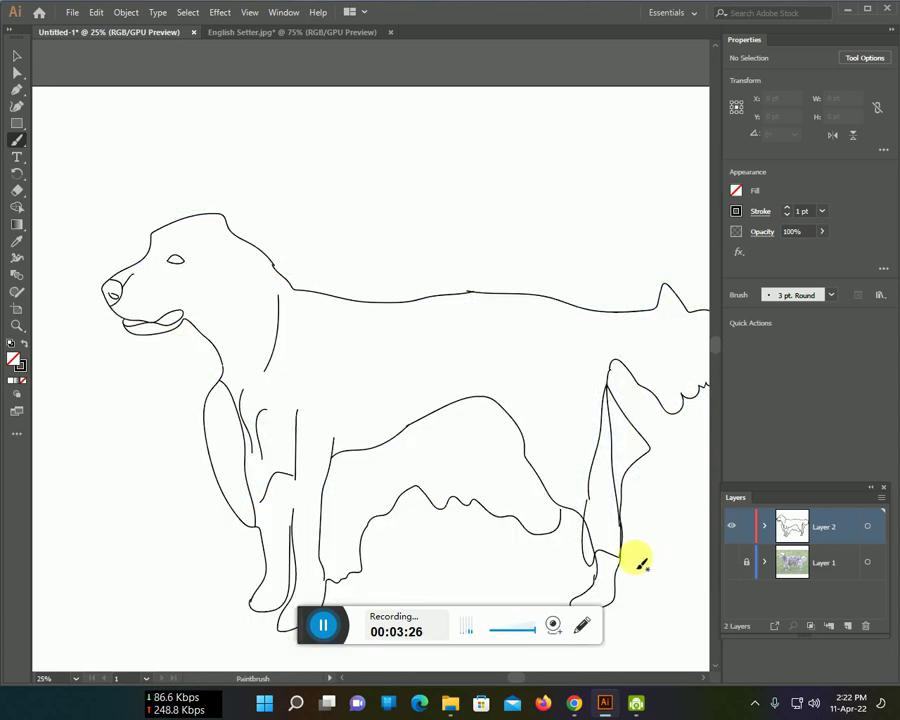